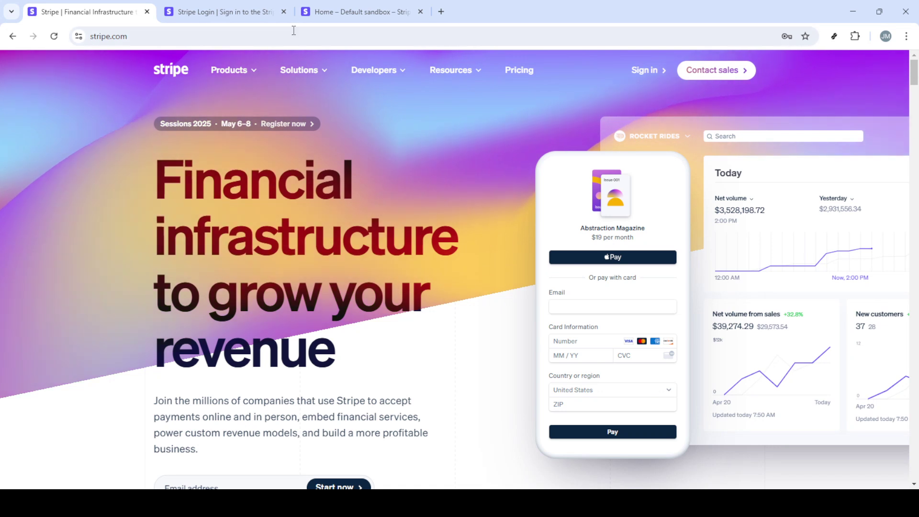
Sign in to Stripe from the already-open login tab with the email and password fields
left_click(191, 36)
left_click_drag(136, 36, 212, 38)
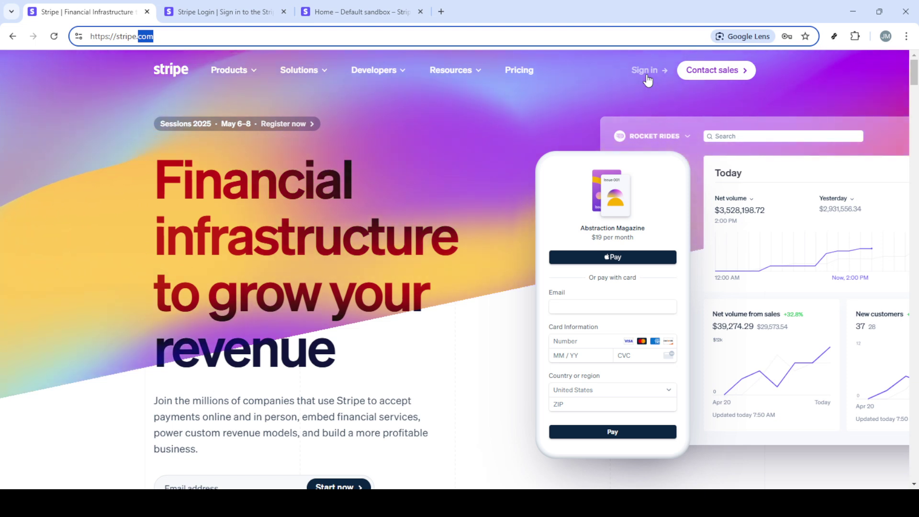
key("ctrl+Tab")
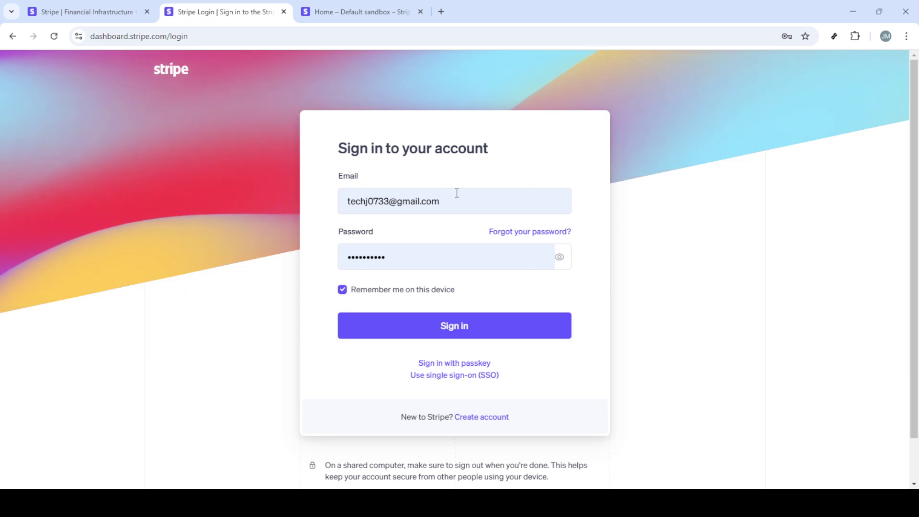
left_click(459, 200)
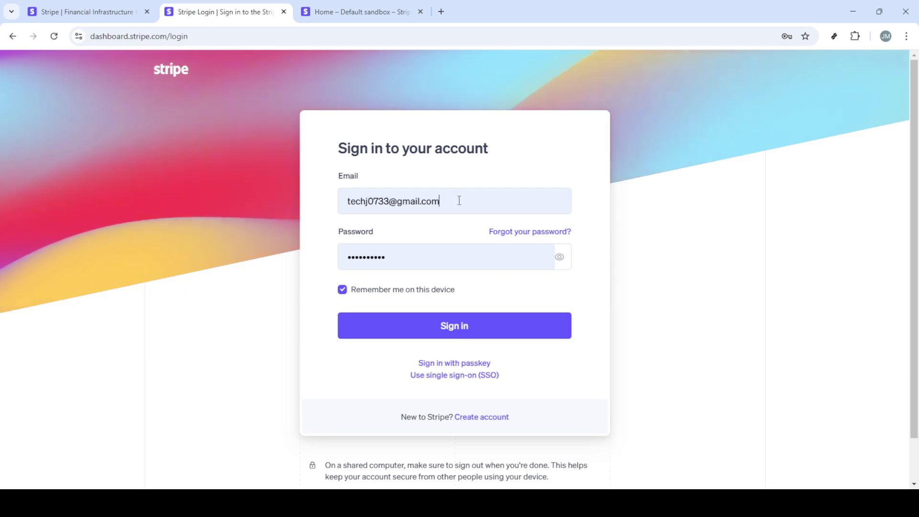
left_click(434, 253)
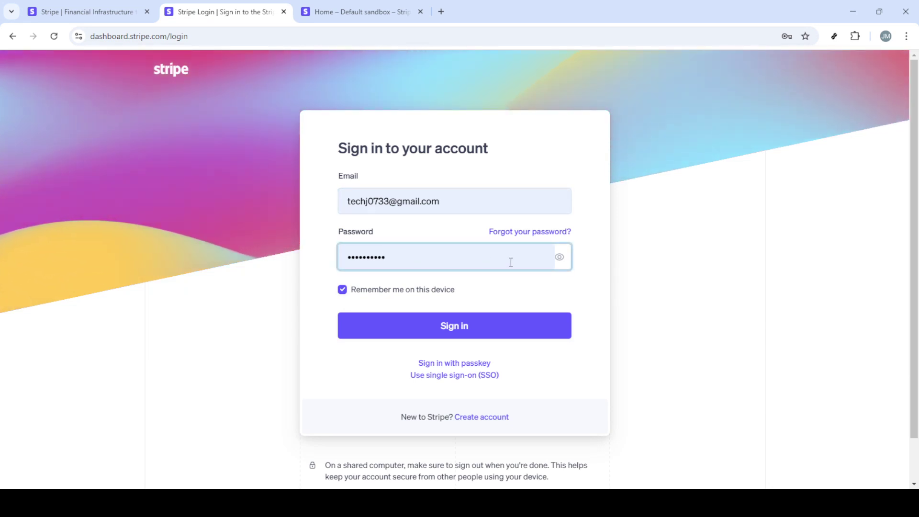
left_click(545, 296)
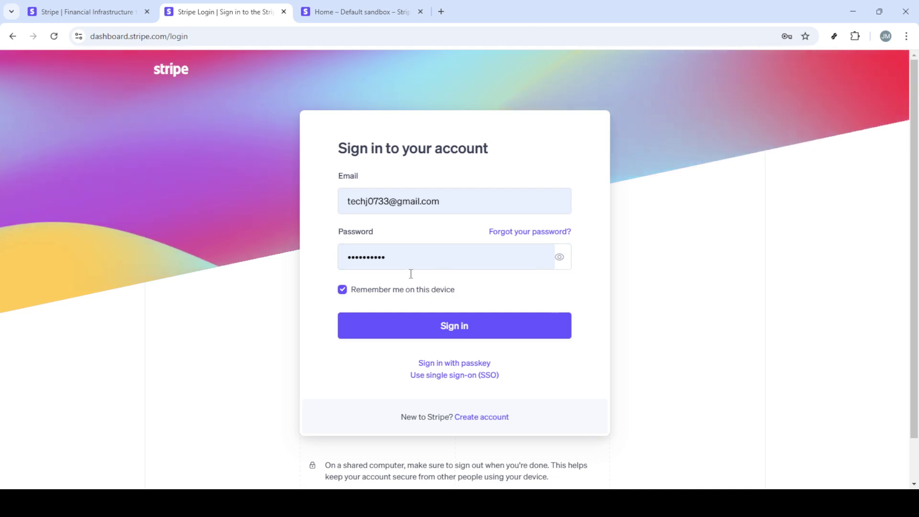
left_click(455, 327)
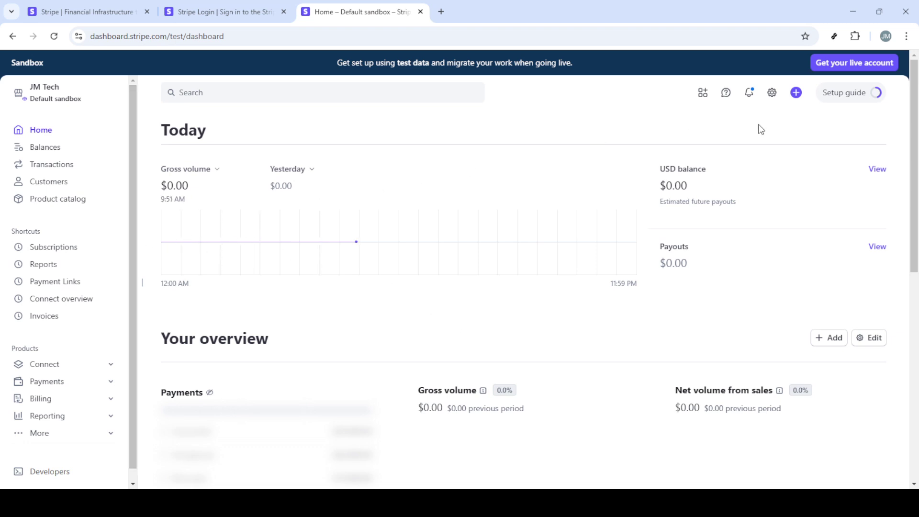
Go to the Settings overview through the gear icon menu
left_click(772, 94)
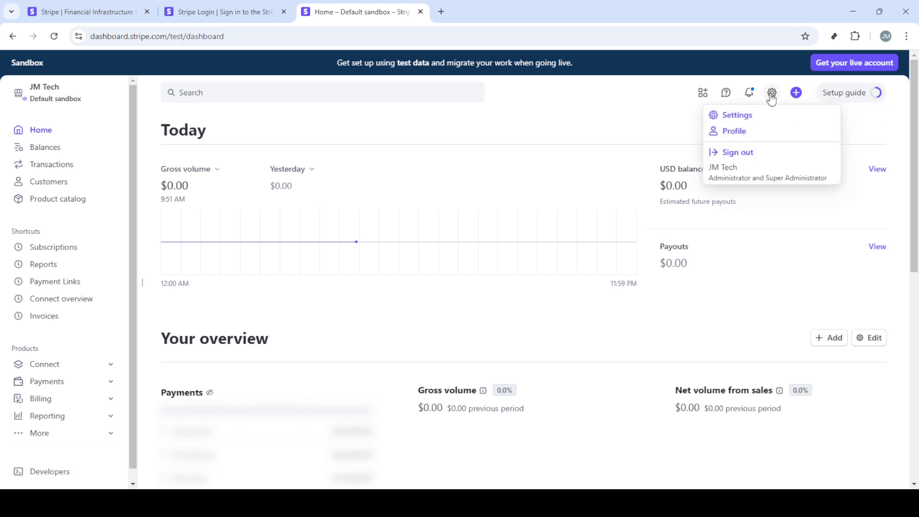
left_click(762, 120)
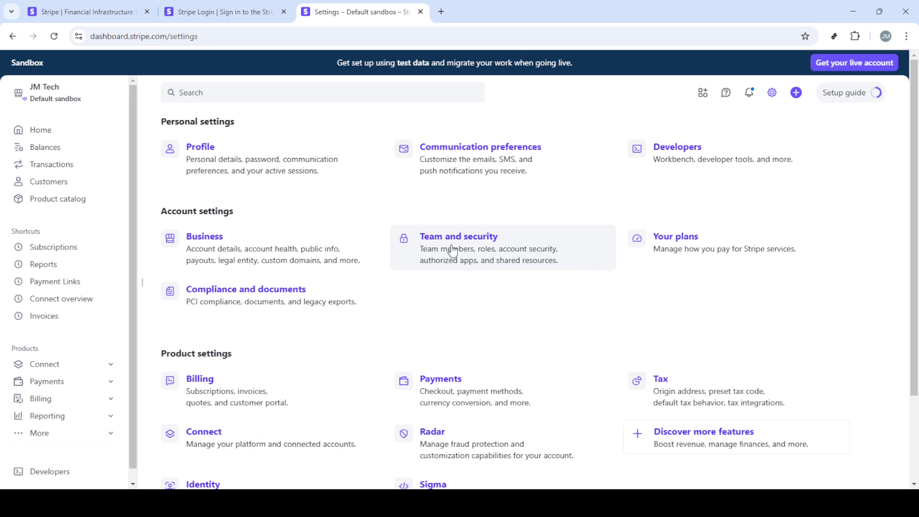
Open Team and security under Account settings to view the owner's Super Administrator entry
left_click(451, 250)
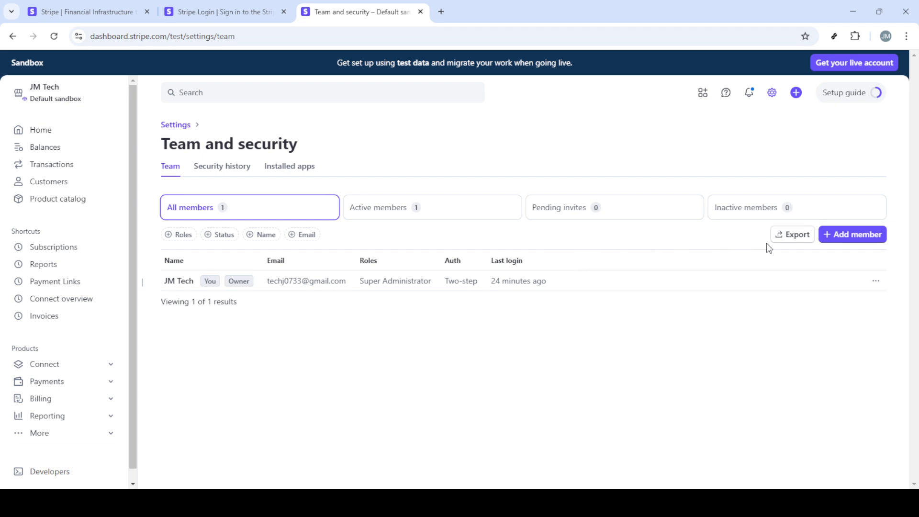
Start an Add member invitation and clear the typed letters from its email field
left_click(845, 237)
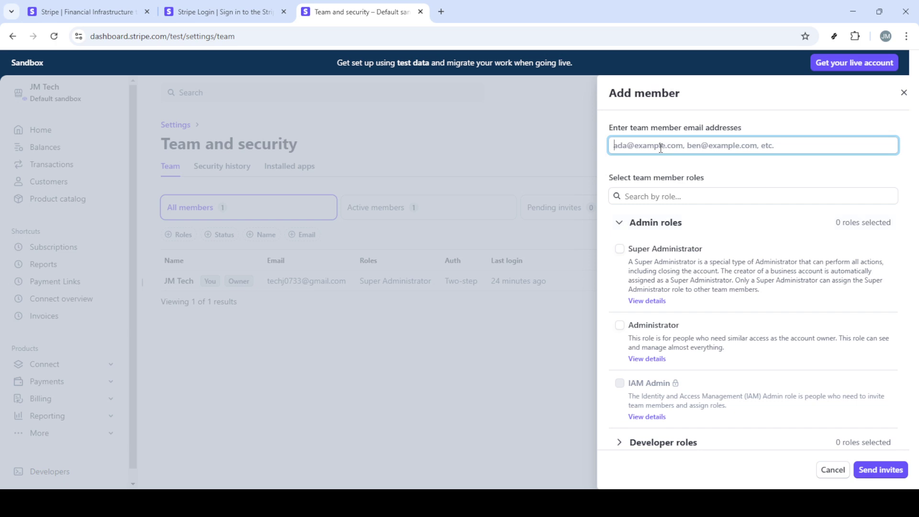
type("sa")
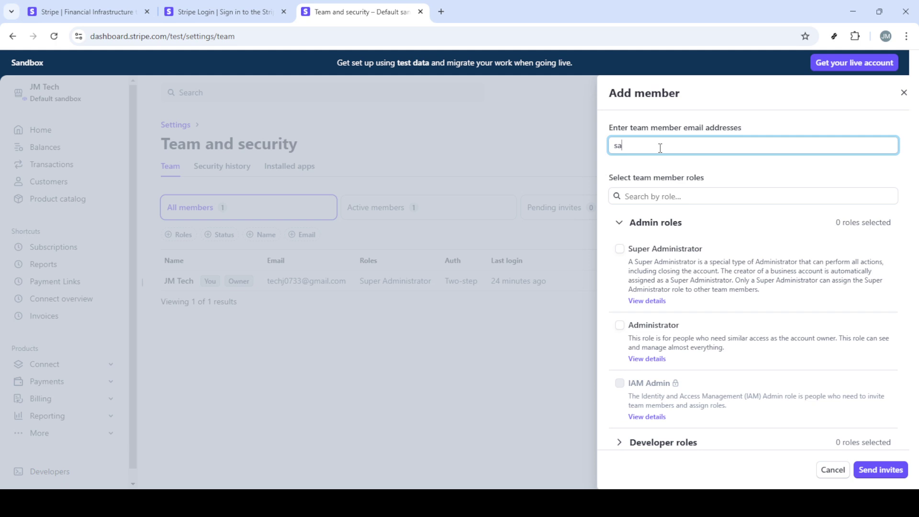
key("BackSpace")
key("BackSpace")
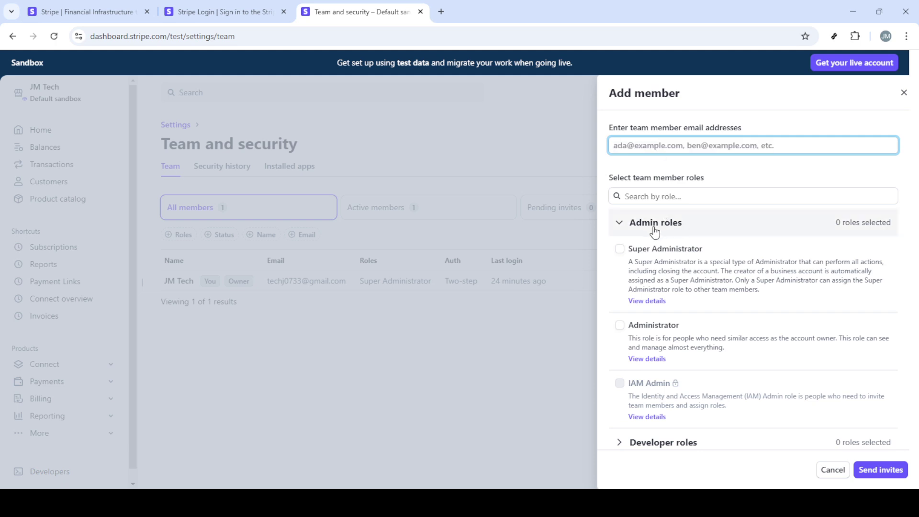
scroll(674, 250, "down", 2)
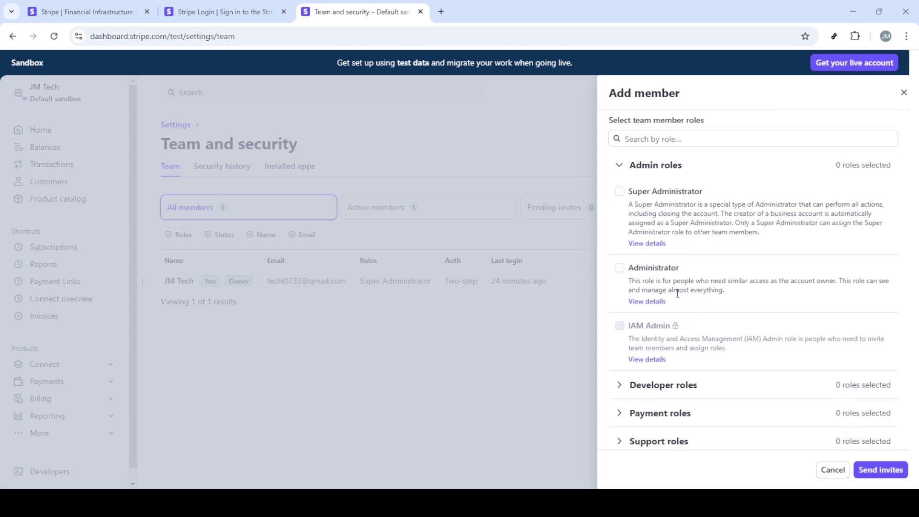
Expand Developer roles in the Add member panel, then close the panel without inviting
left_click(638, 388)
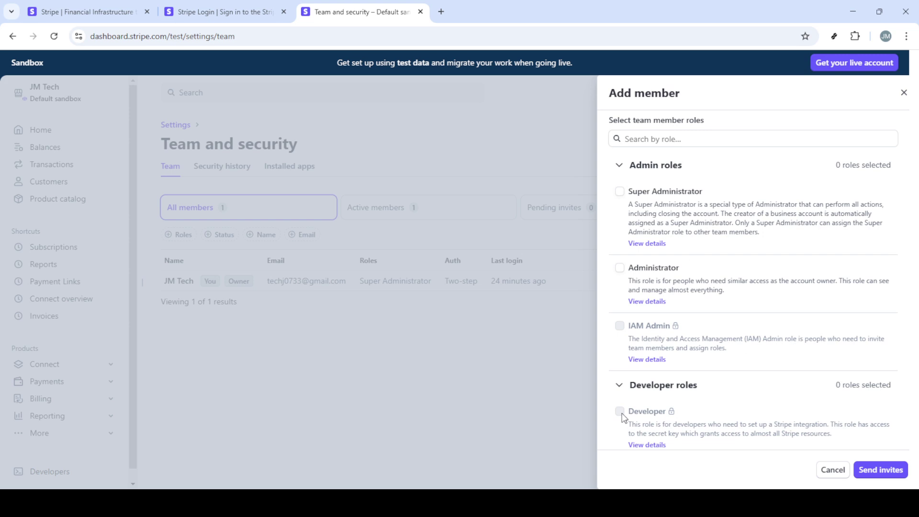
scroll(729, 312, "down", 3)
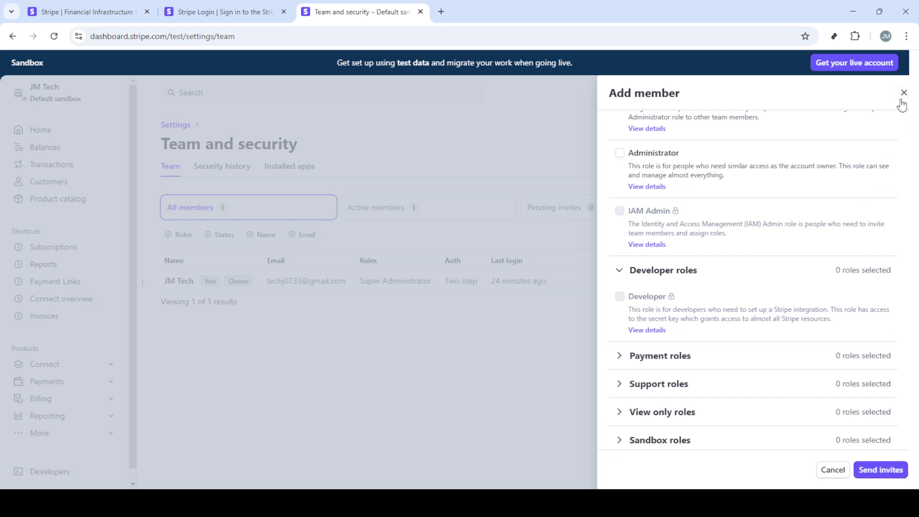
left_click(904, 94)
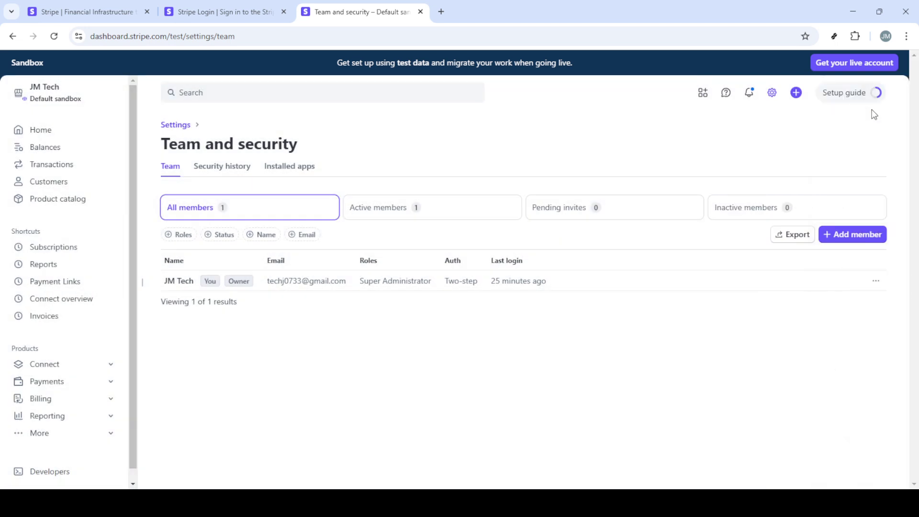